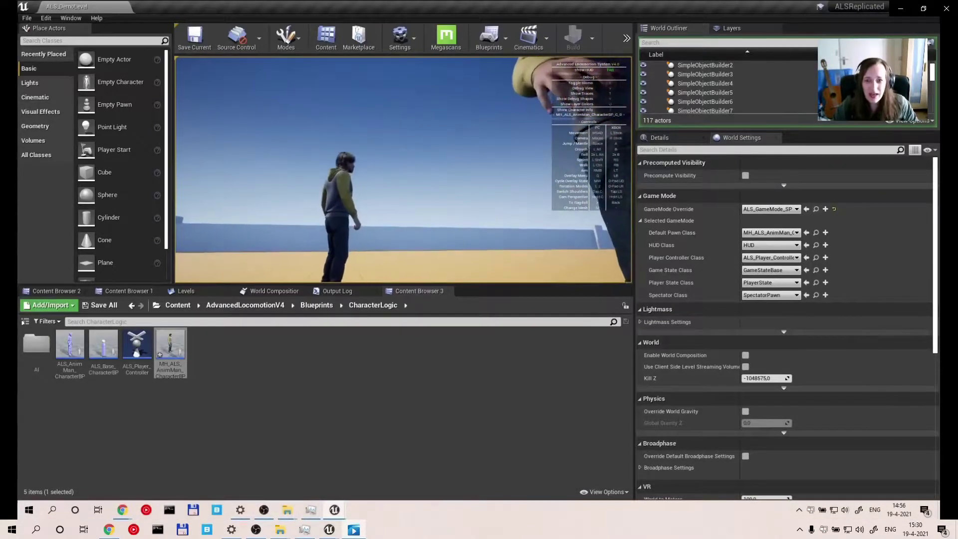
- Skip ahead past the ALS demo playtest and pause on the editor perspective view
click(793, 477)
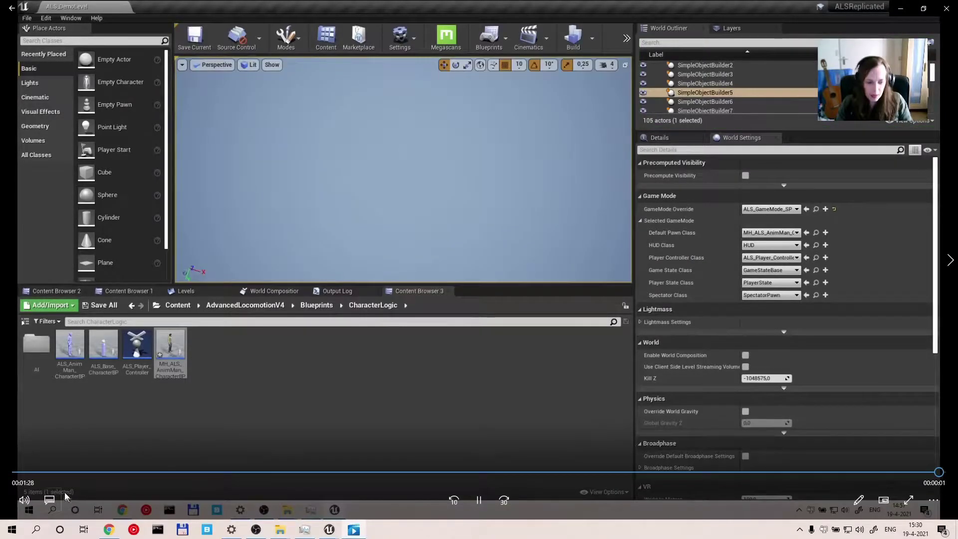
click(480, 500)
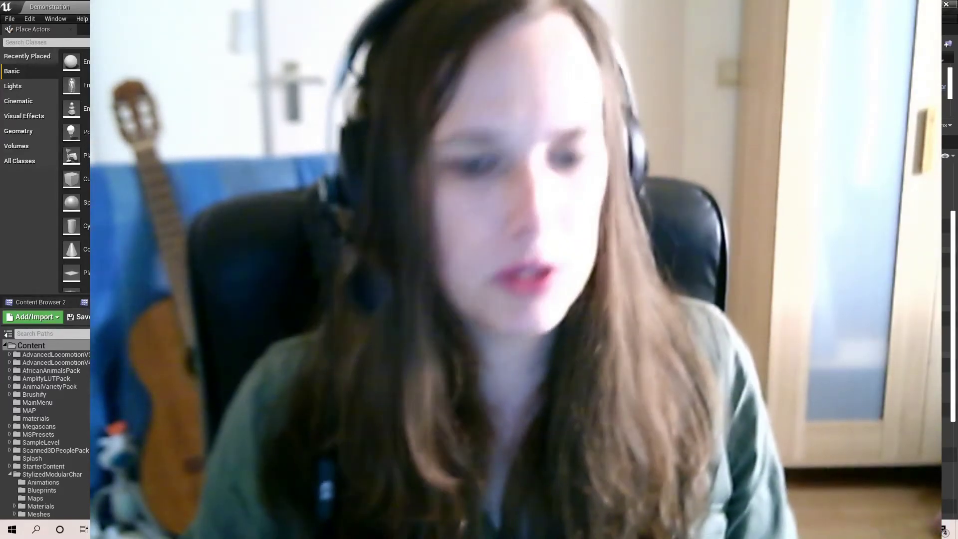
- Playtest the racing level by entering, driving and exiting the green car
click(75, 346)
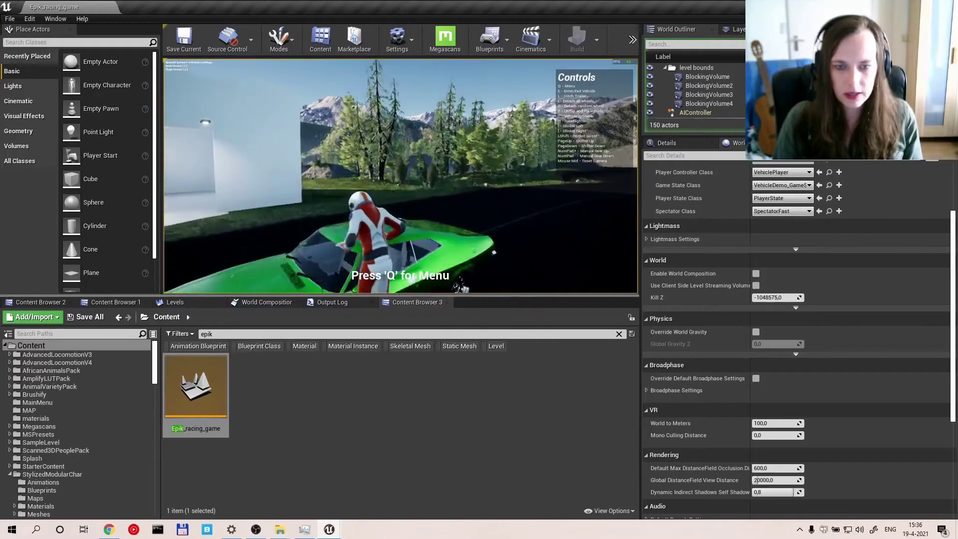
key(e)
key(w)
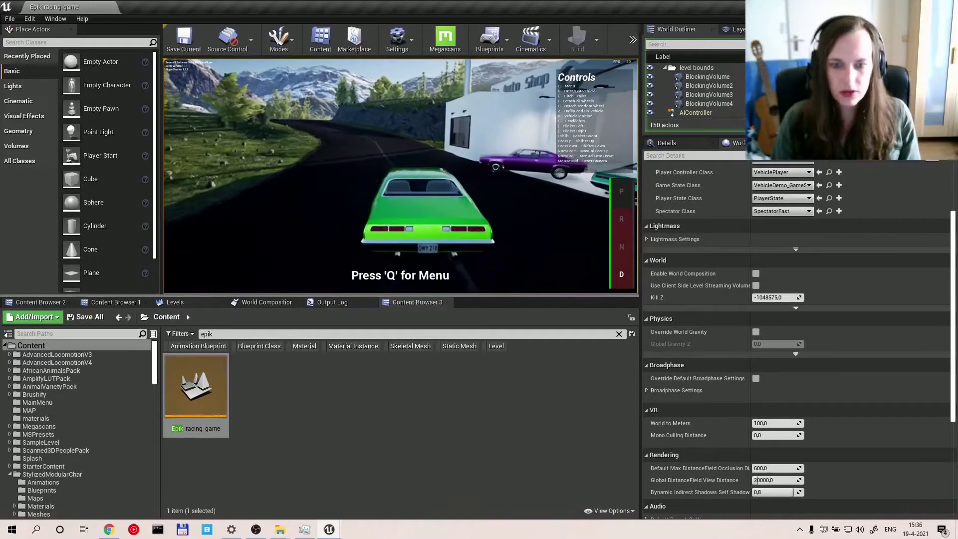
key(e)
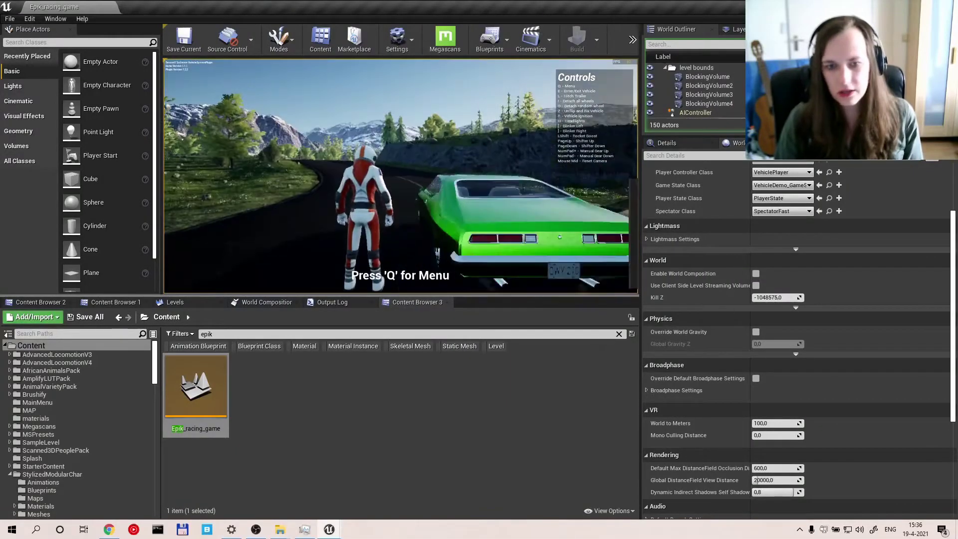
key(Escape)
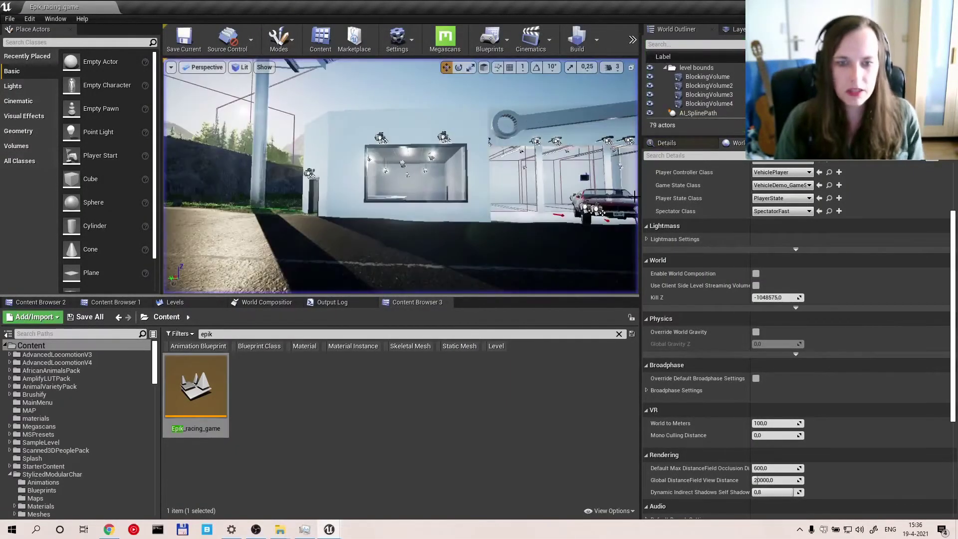
- Pan toward the wrench garage, playtest again and check the in-game menu
middle_drag(314, 219, 443, 220)
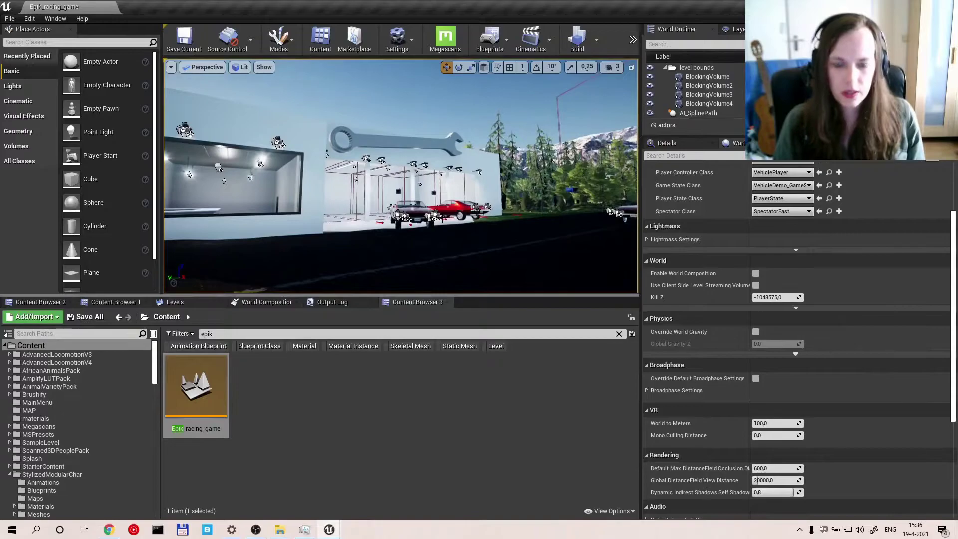
key(alt+p)
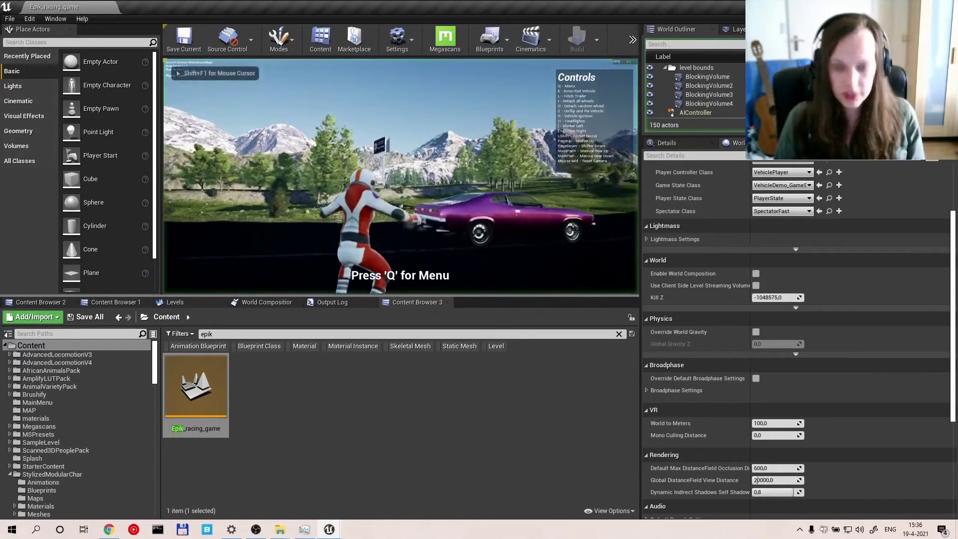
key(o)
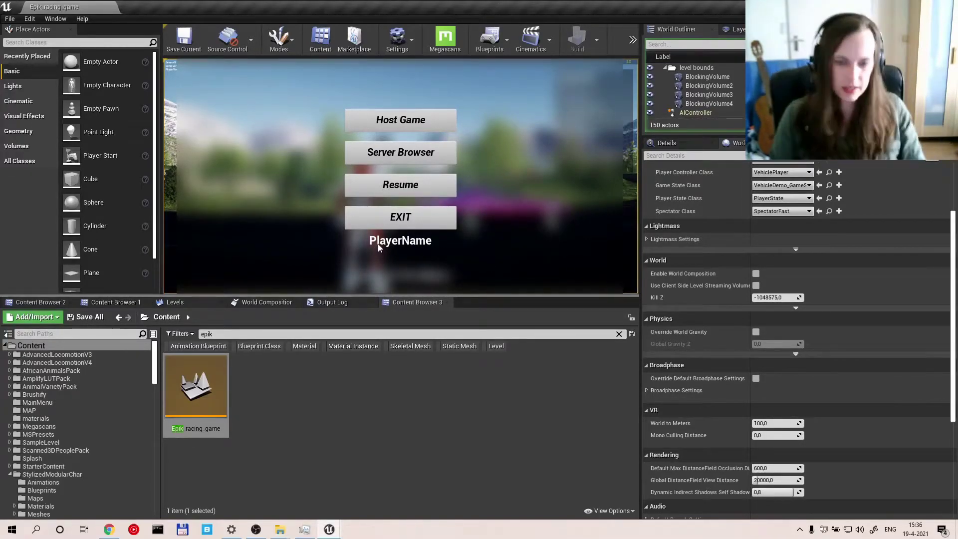
key(Escape)
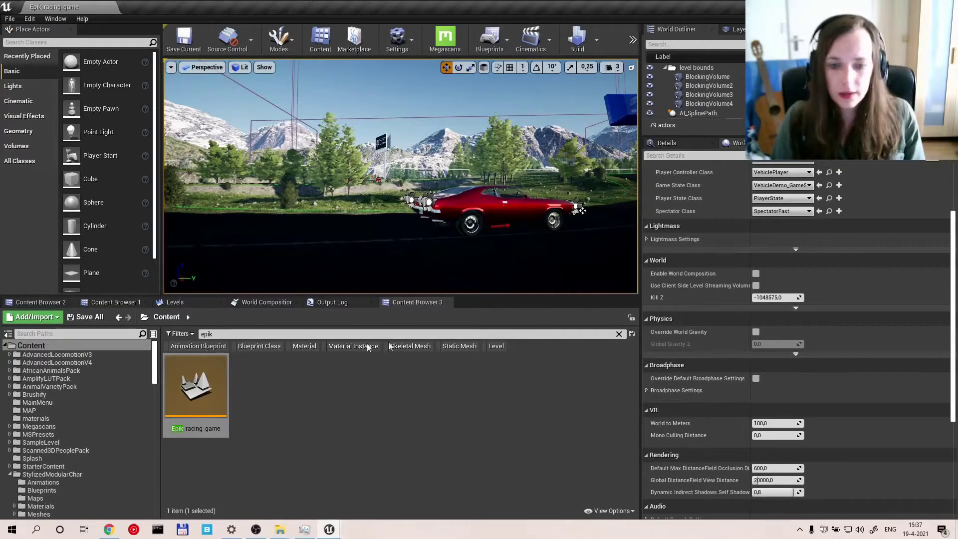
- Clear the asset search, then dress the character in a black jacket and camo trousers, switching to Male
click(619, 334)
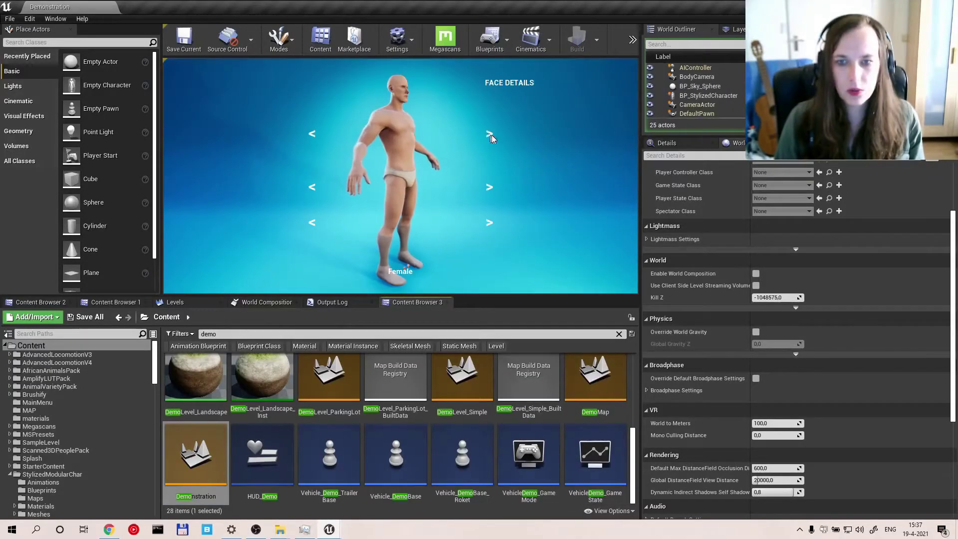
click(490, 135)
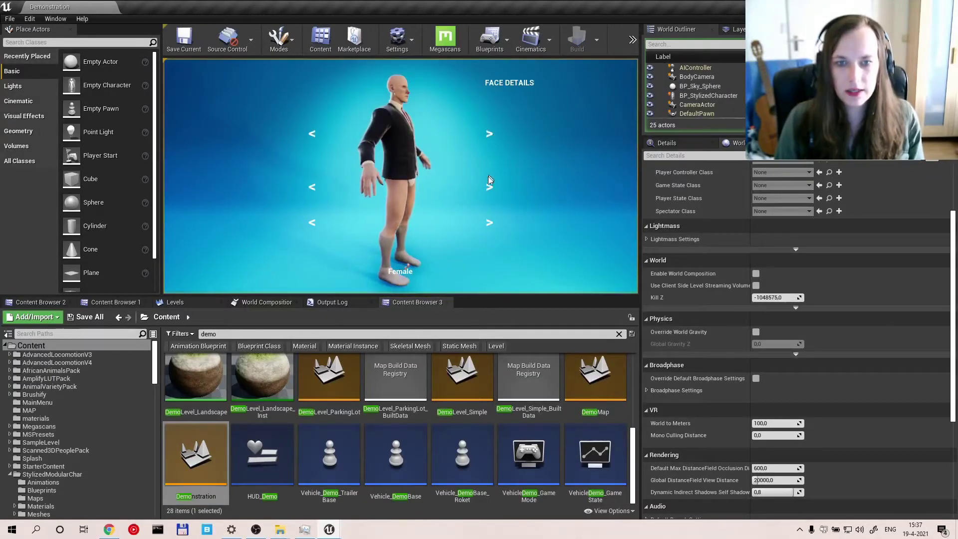
click(489, 222)
click(490, 222)
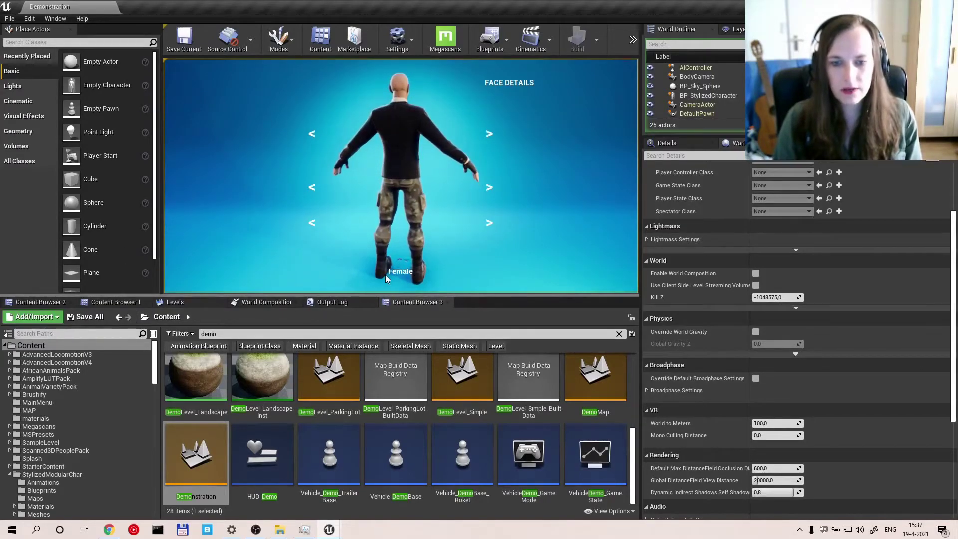
click(405, 281)
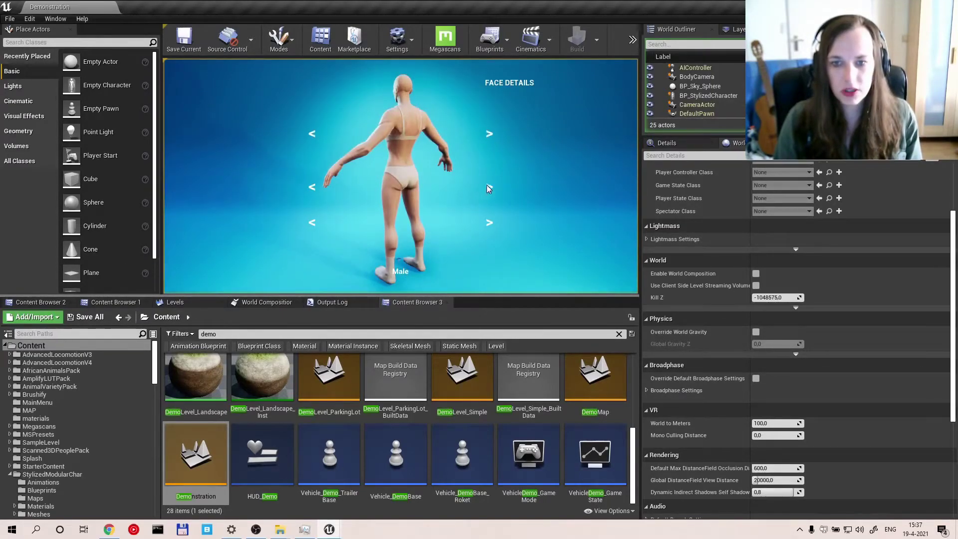
- Give the character a red-and-white suit and black gloves, preview face details, then end the playtest
click(488, 135)
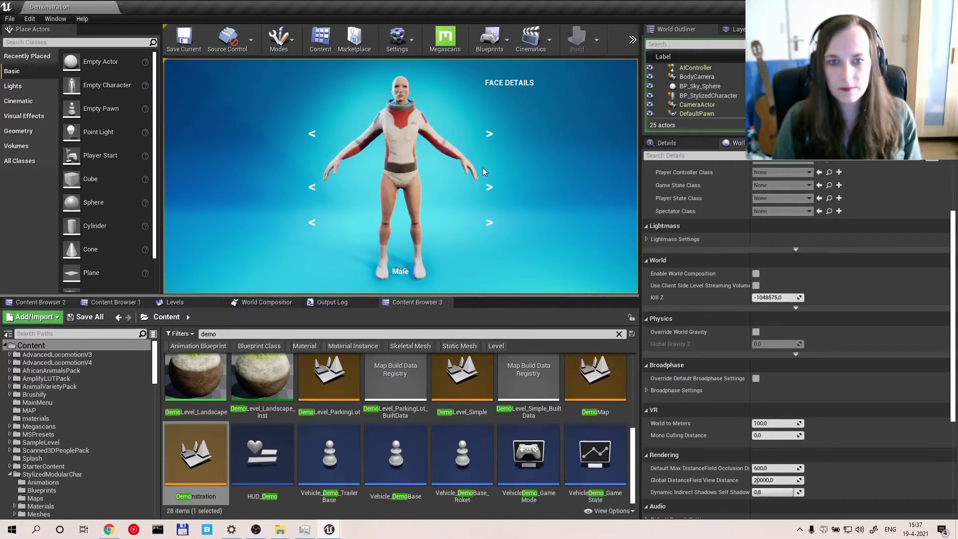
click(489, 222)
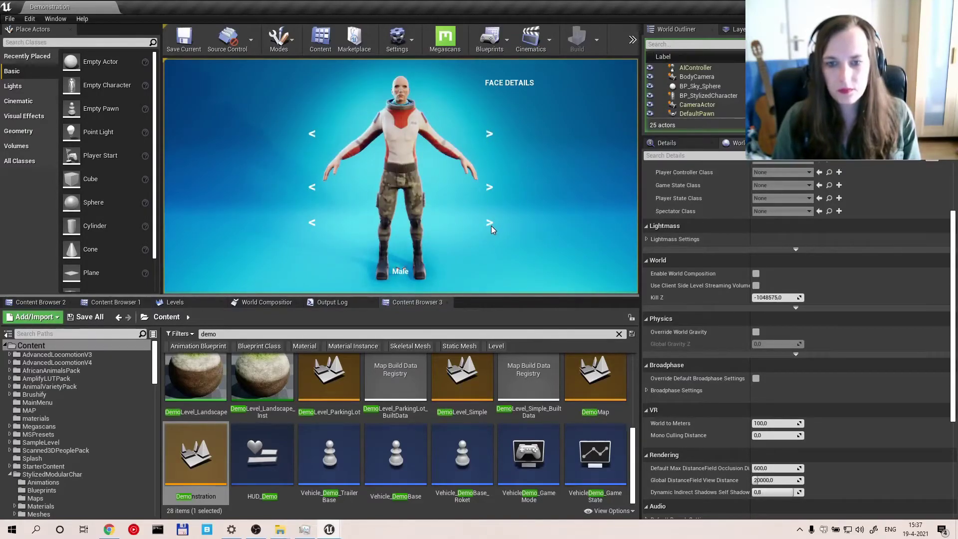
click(485, 188)
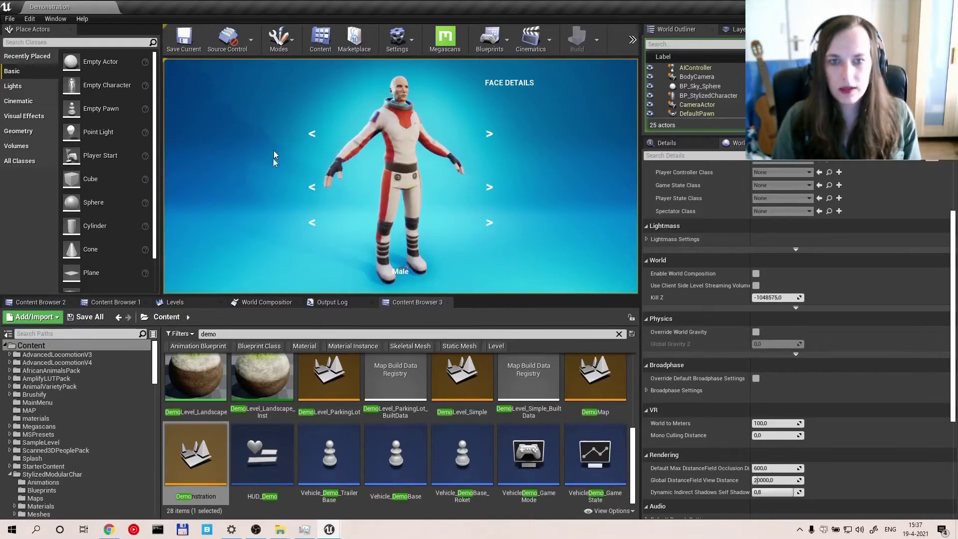
click(505, 85)
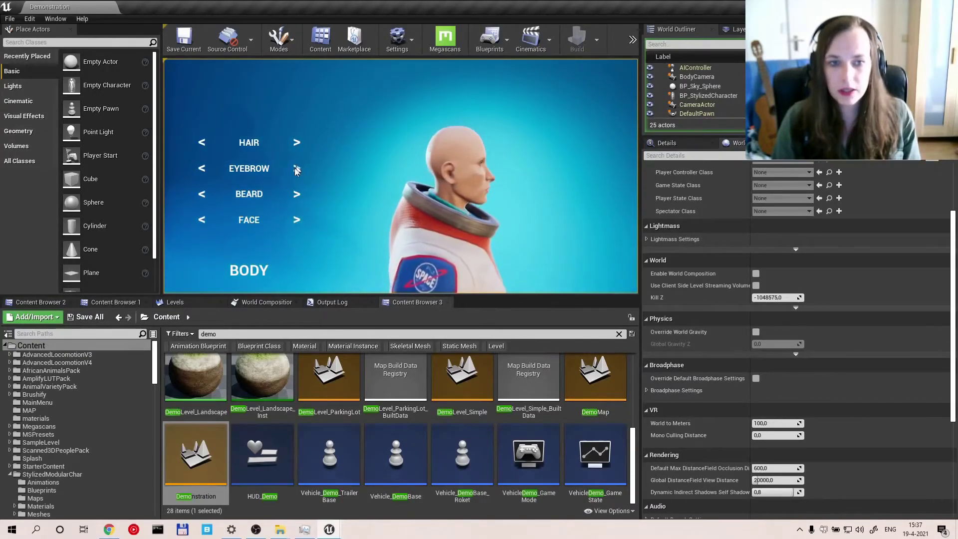
click(249, 270)
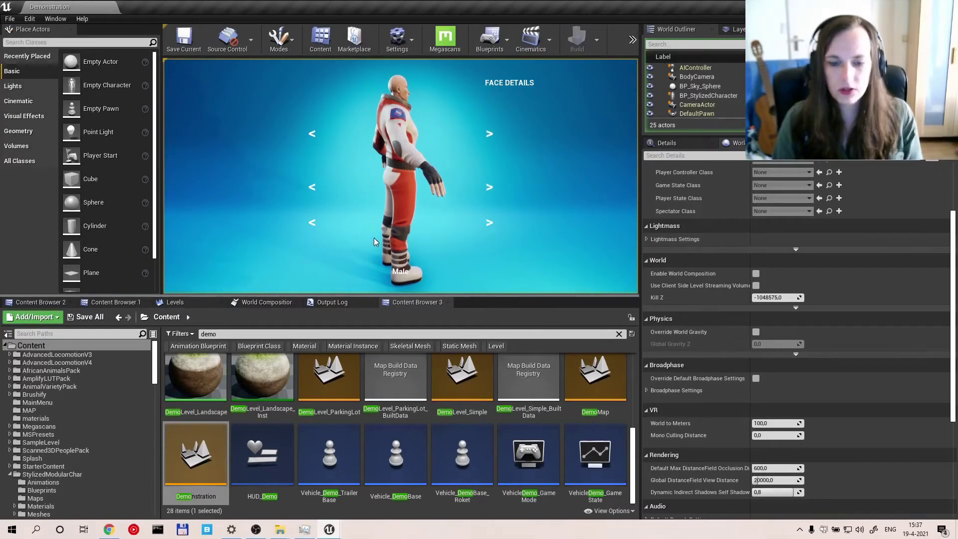
key(Escape)
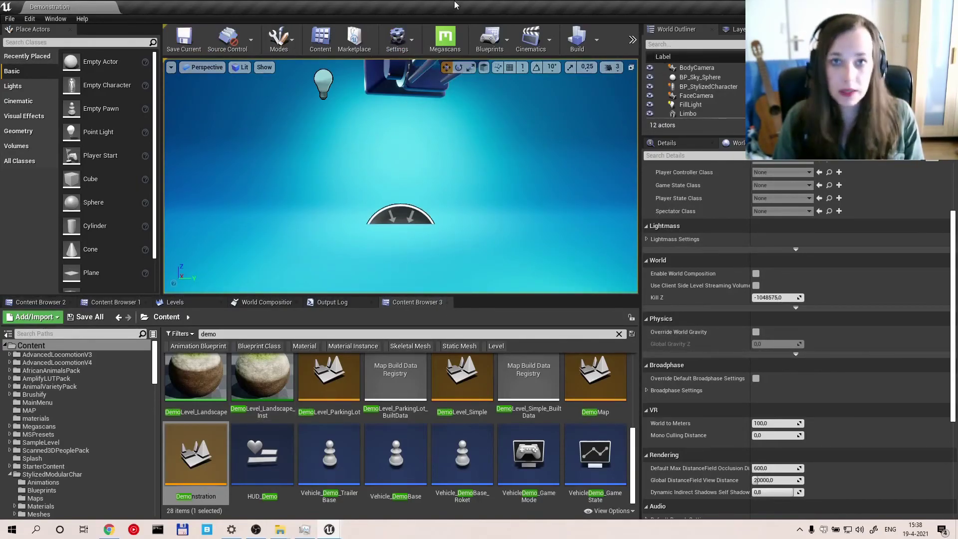
right_drag(487, 221, 472, 202)
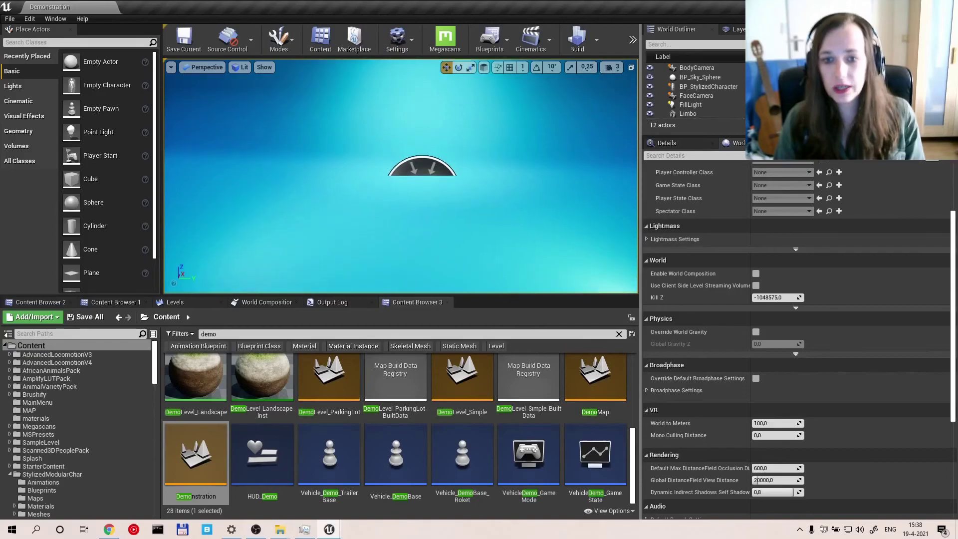